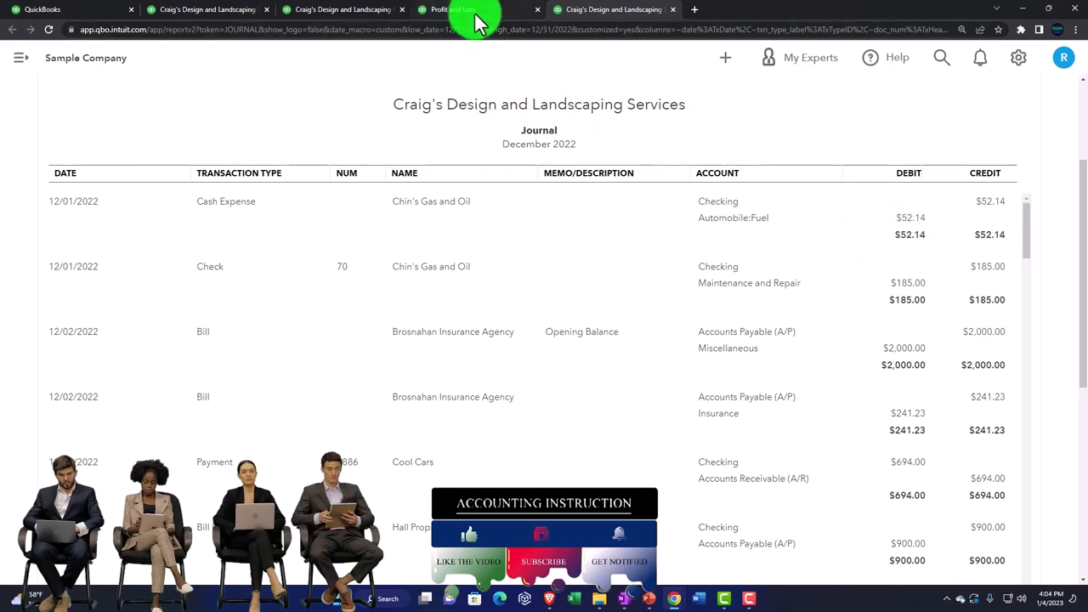
From the reports list, open Transaction List by Date in a new browser tab
click(474, 12)
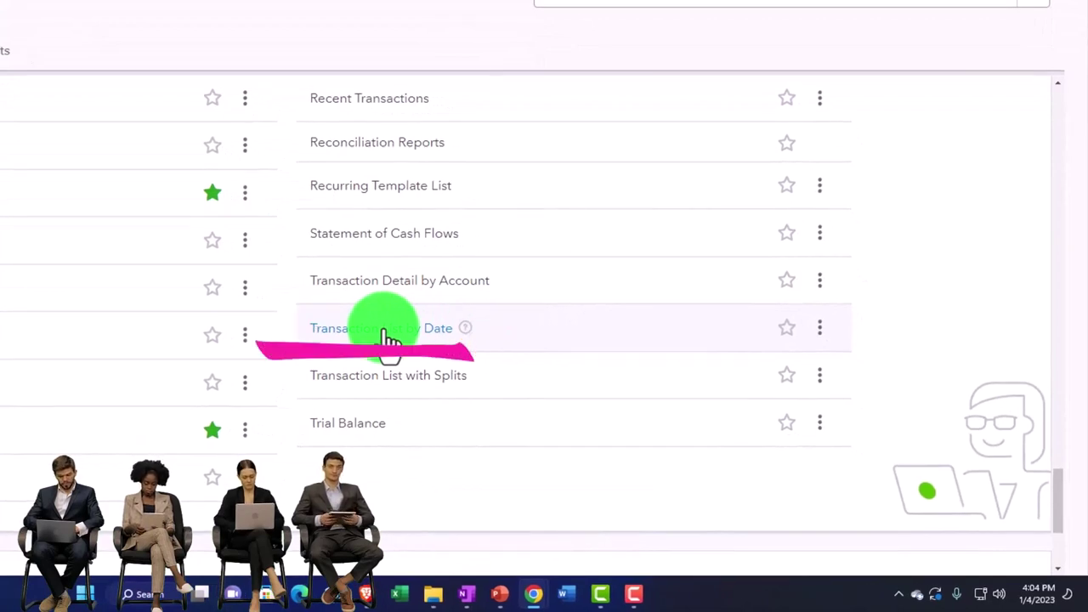
right_click(385, 330)
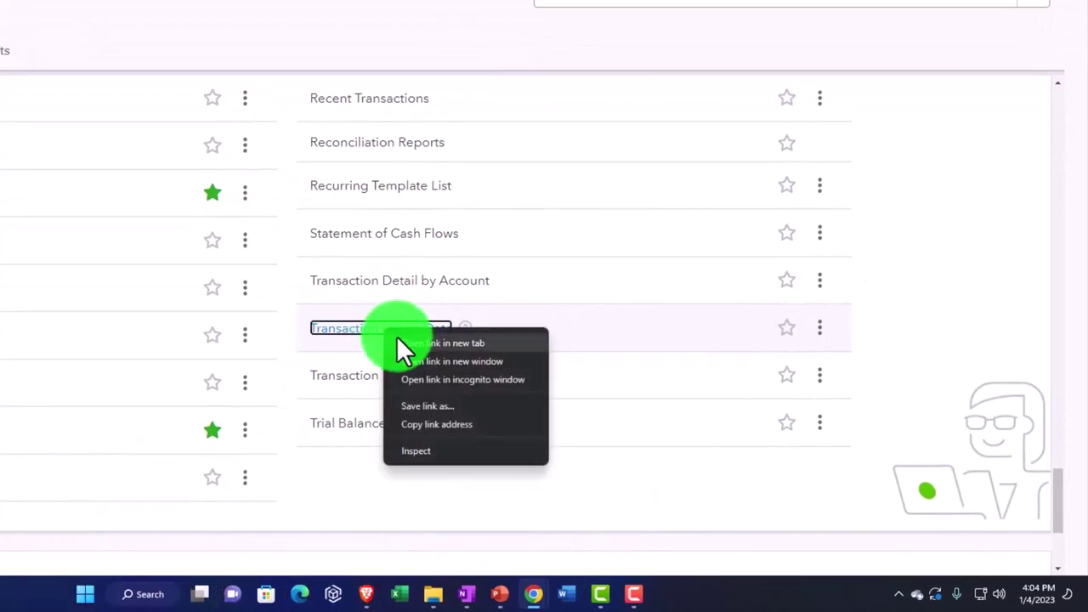
click(398, 340)
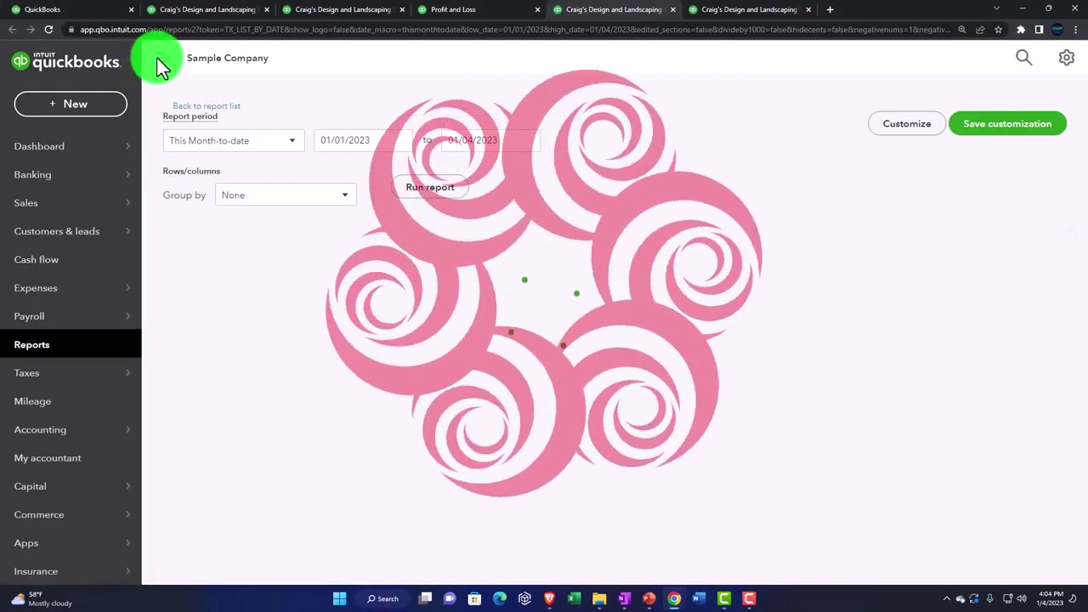
Run the Transaction List by Date report for 12/01/2022 through 12/31/2022
click(377, 167)
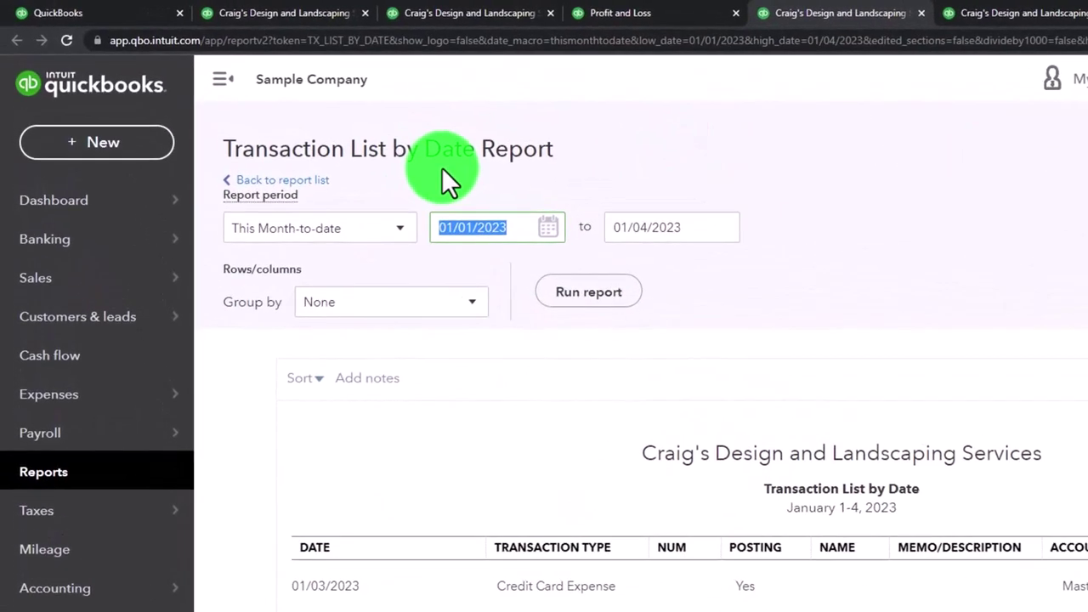
text(12012022)
key(Tab)
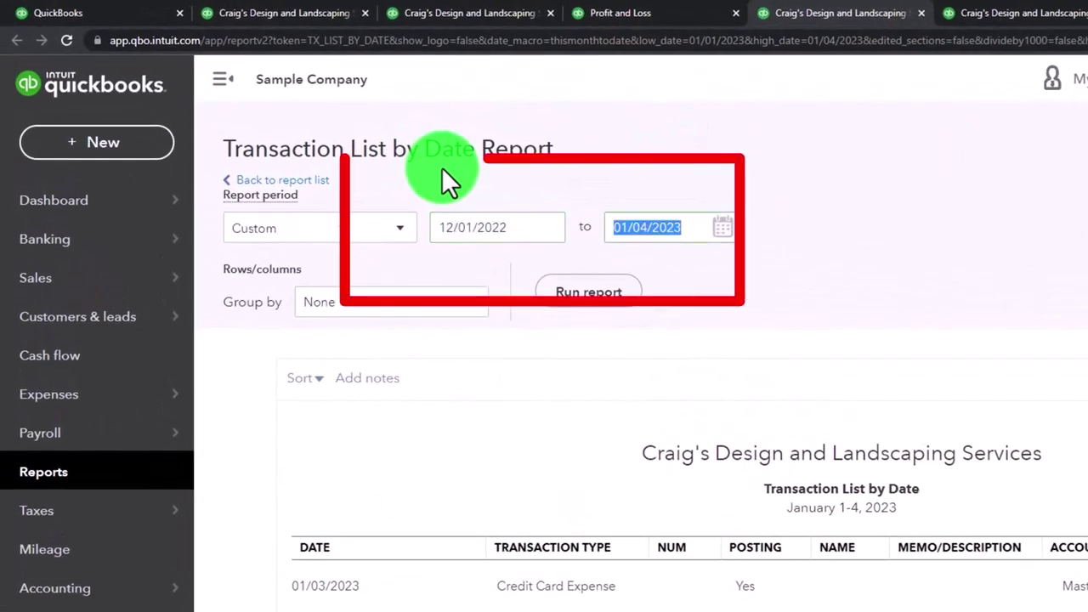
text(12/31/202)
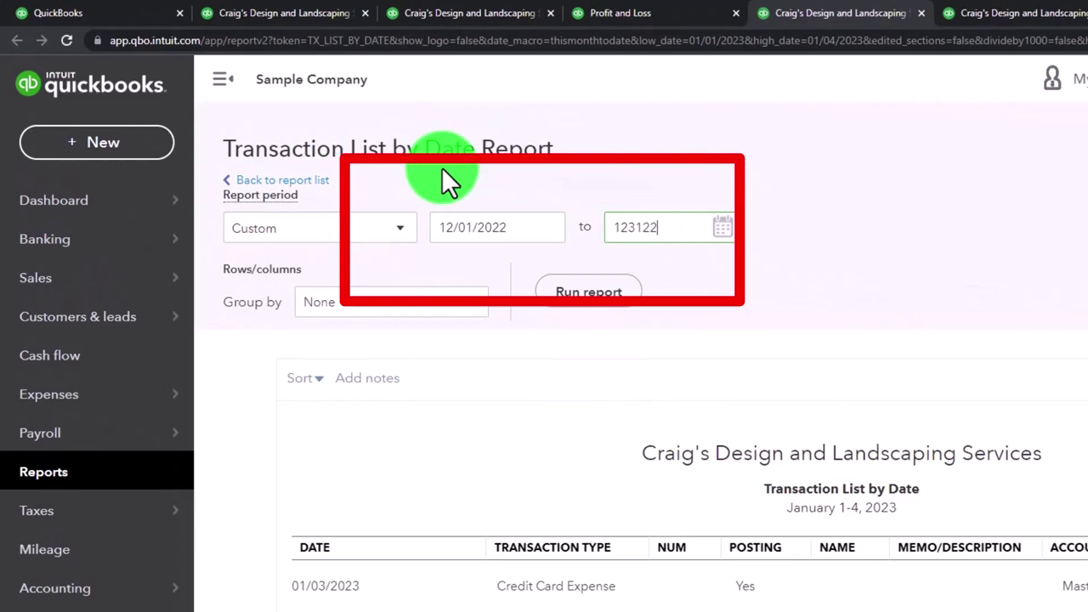
click(621, 306)
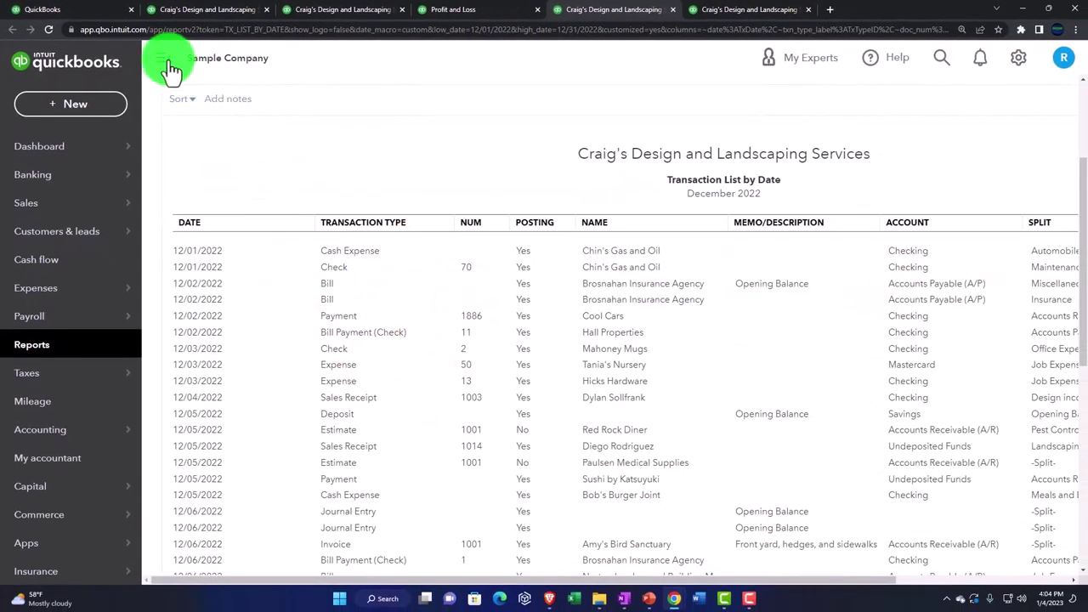
Collapse the sidebar, zoom the page out, and return to the reports list
click(170, 68)
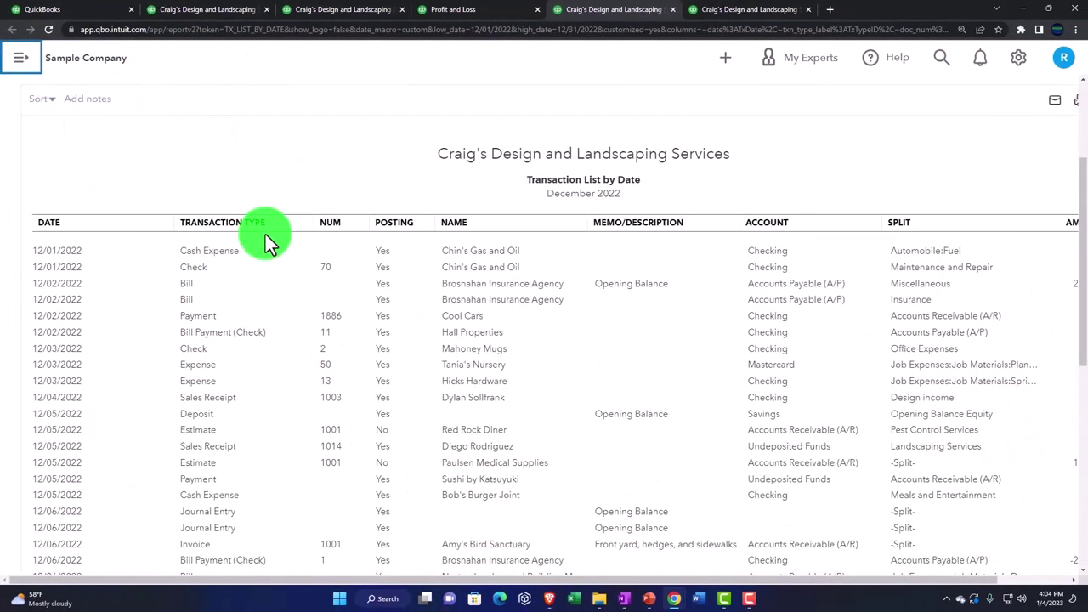
key(ctrl+minus)
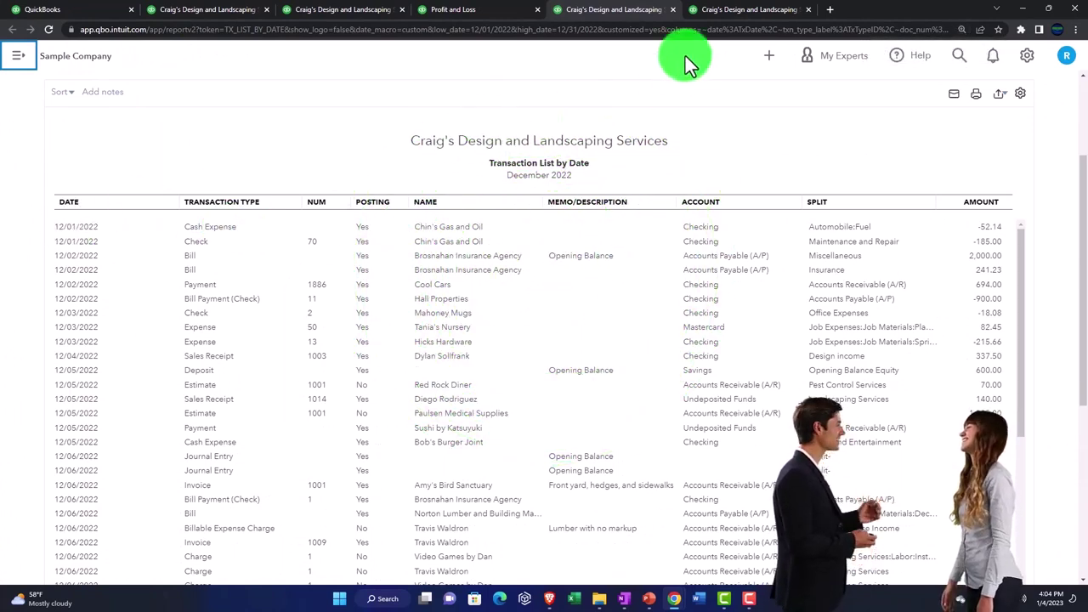
click(758, 12)
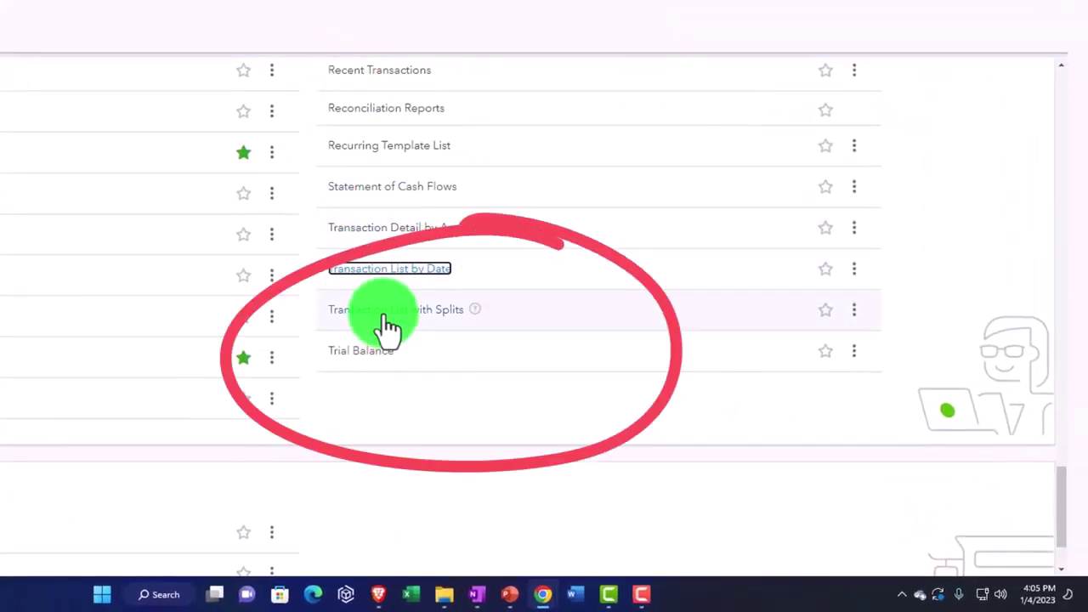
Open Transaction List with Splits in a new tab and collapse its sidebar
right_click(384, 314)
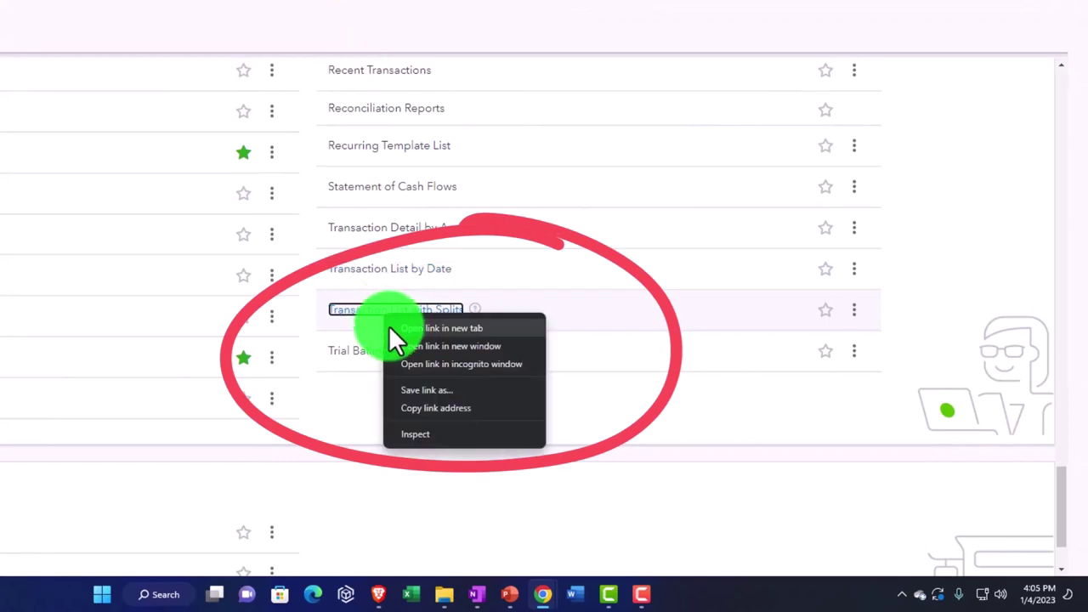
click(391, 328)
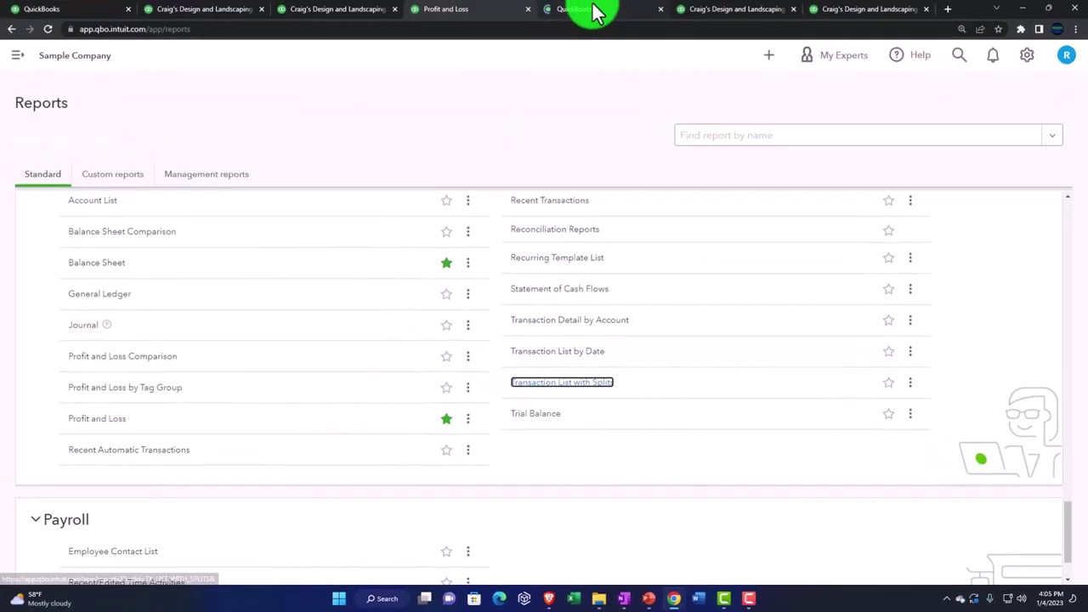
click(593, 9)
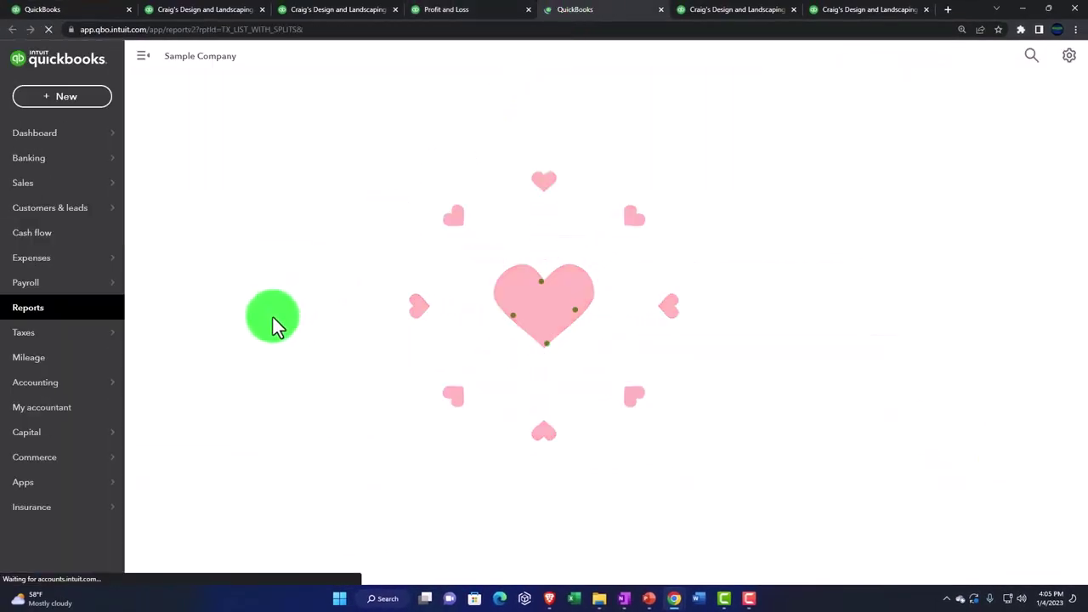
click(141, 56)
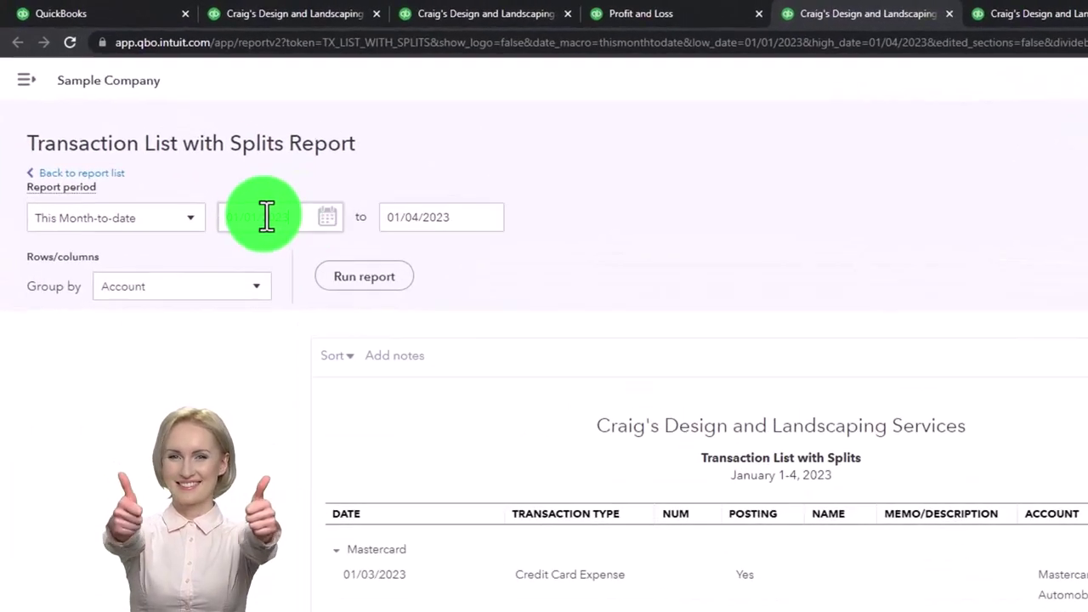
Run the splits report for 01/01/2022 through 12/31/2022
click(267, 217)
text(010122)
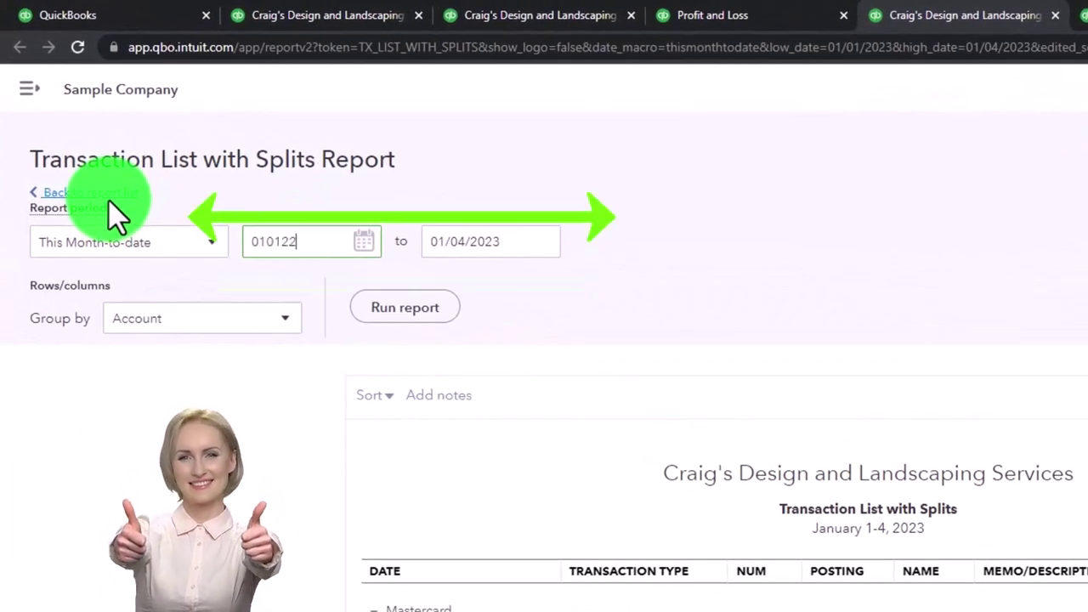
key(Tab)
text(123122)
key(Tab)
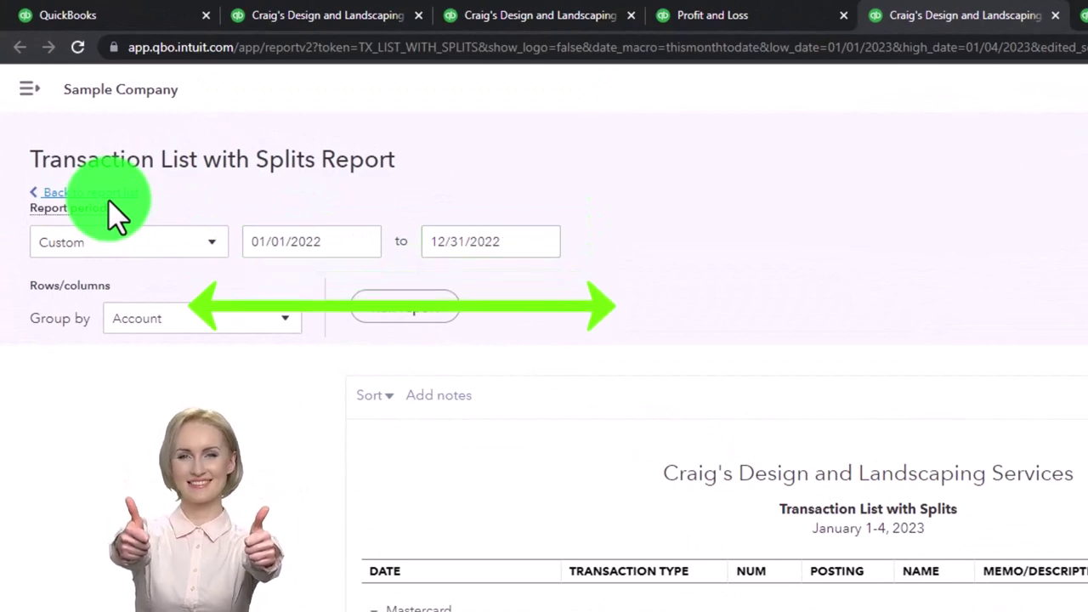
click(383, 310)
scroll(306, 255, down, 3)
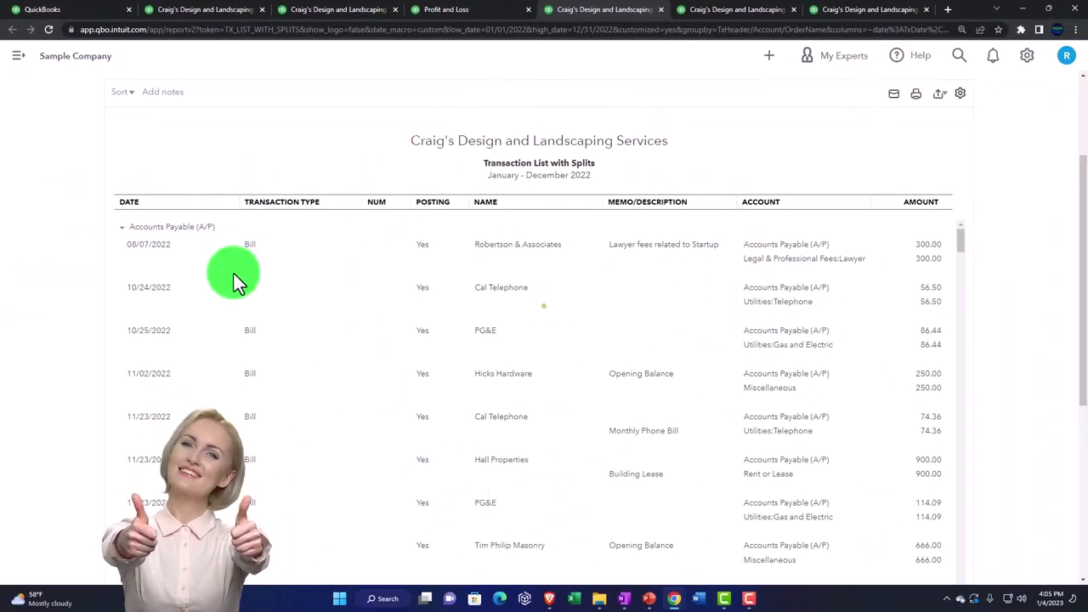
Scroll through the 2022 split lines by account, then back to the top
scroll(234, 274, up, 1)
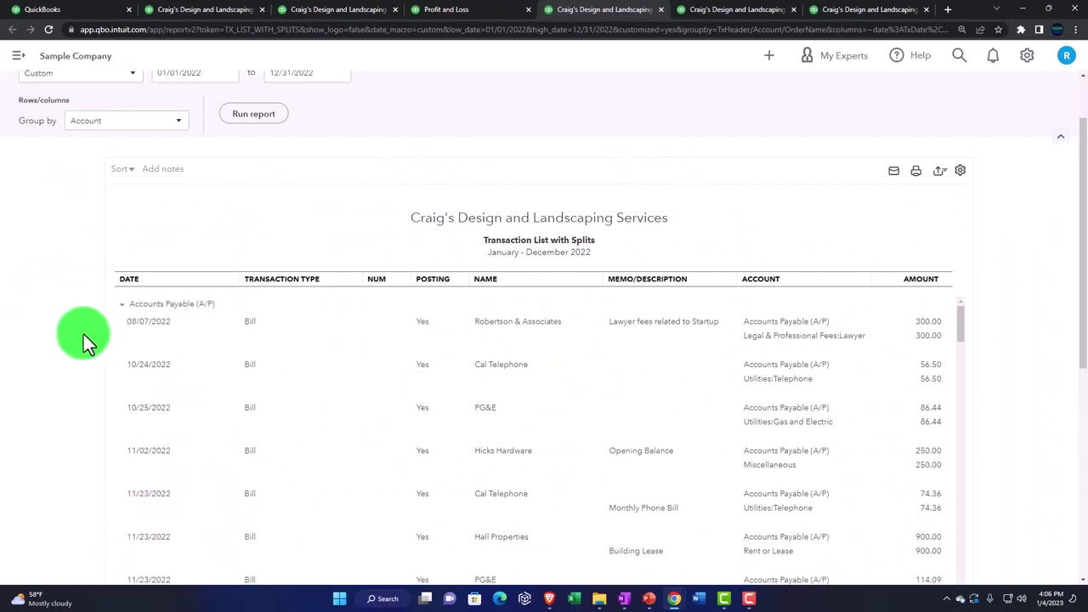
scroll(69, 310, down, 1)
scroll(132, 202, down, 1)
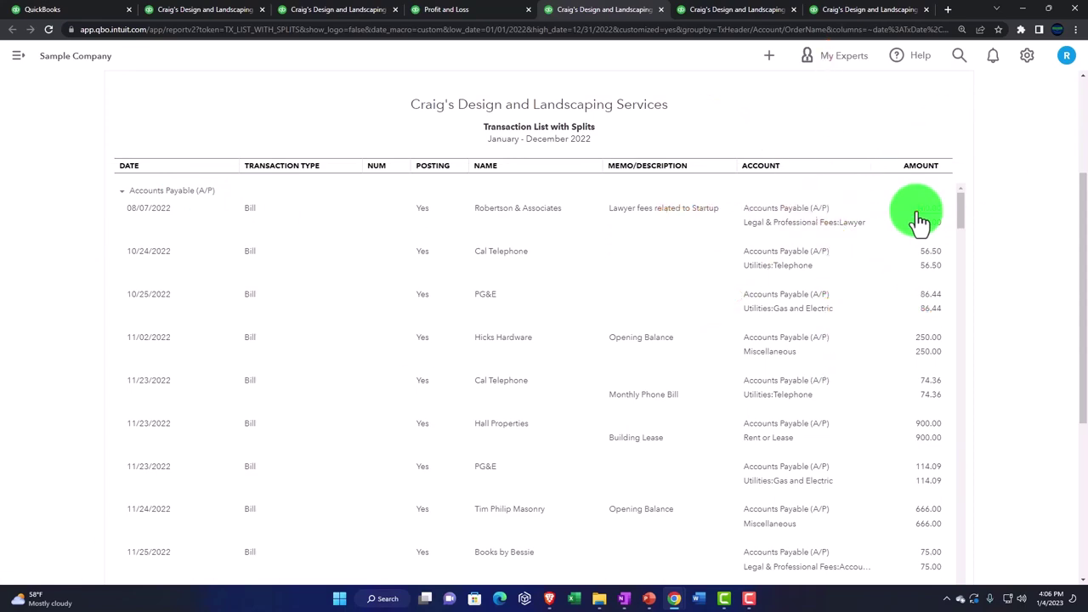
scroll(874, 357, down, 3)
scroll(872, 365, down, 3)
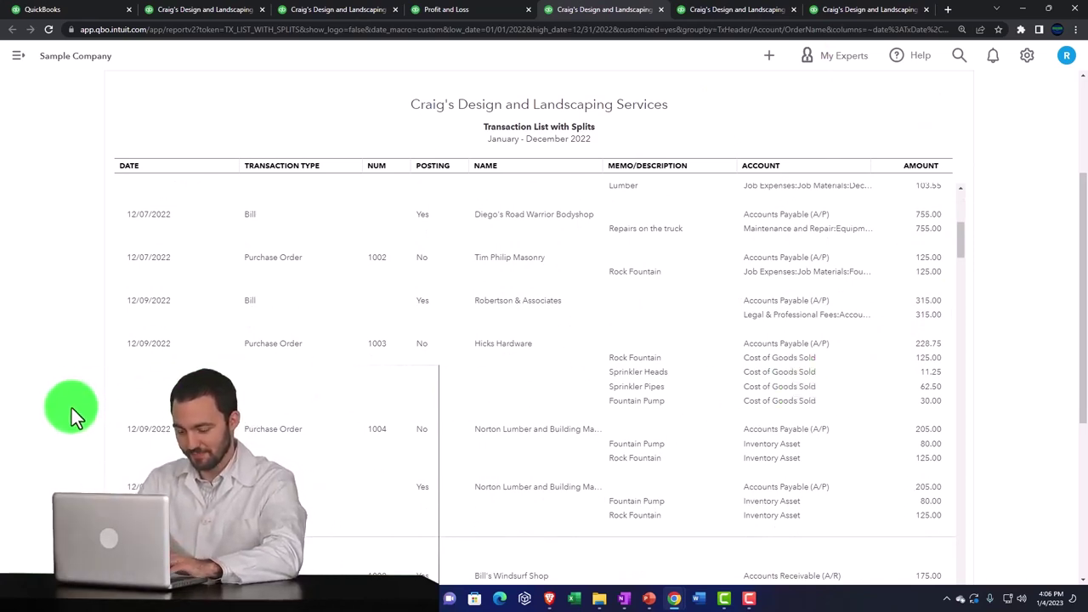
scroll(71, 408, up, 1)
scroll(71, 408, up, 5)
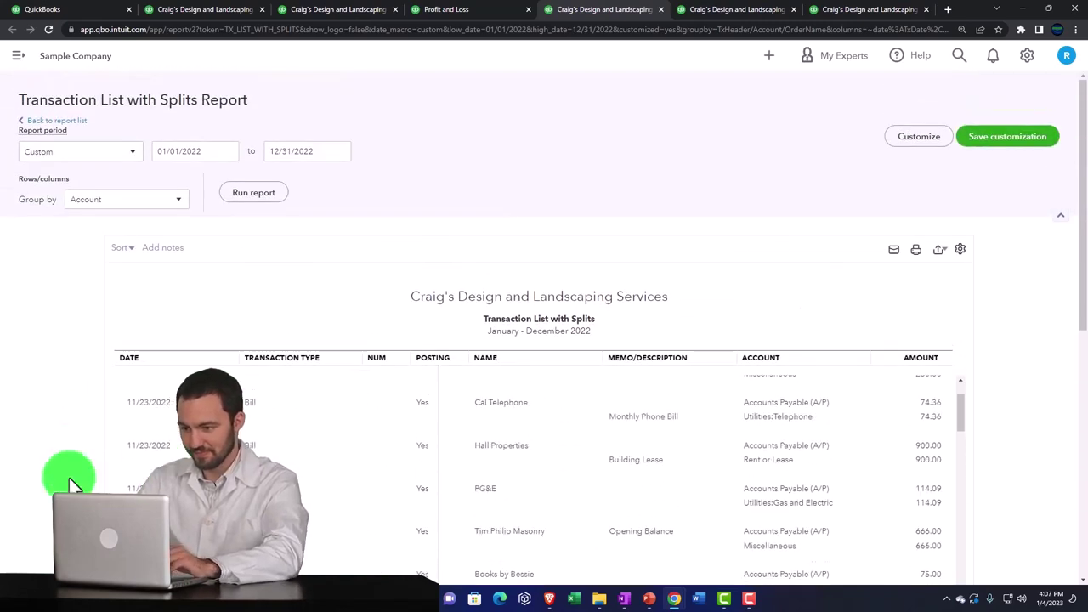
scroll(79, 478, up, 3)
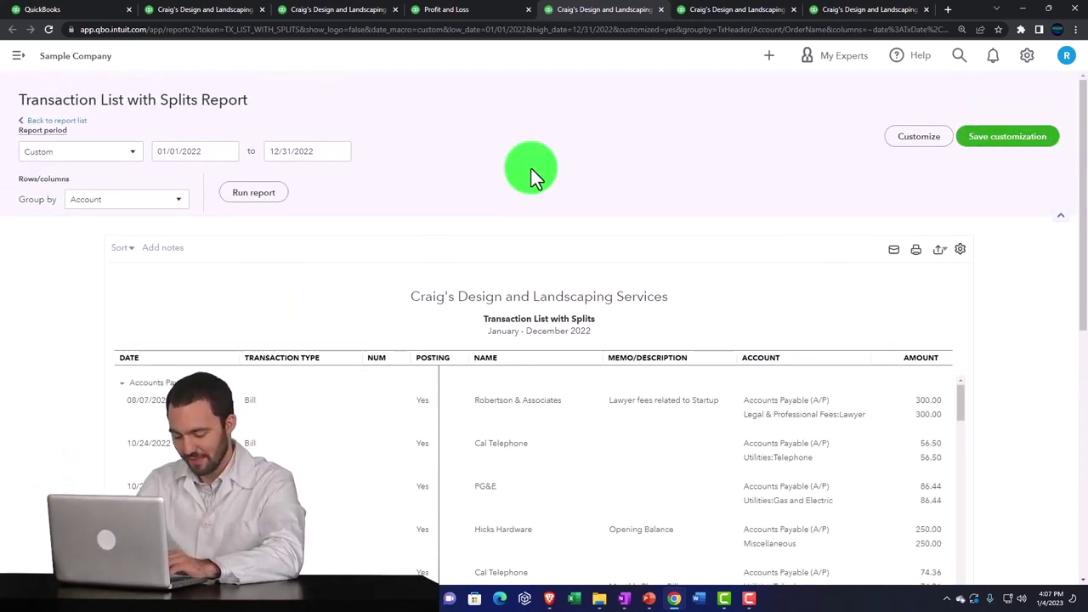
Return to the December 2022 Transaction List by Date and scroll through its transactions
click(833, 12)
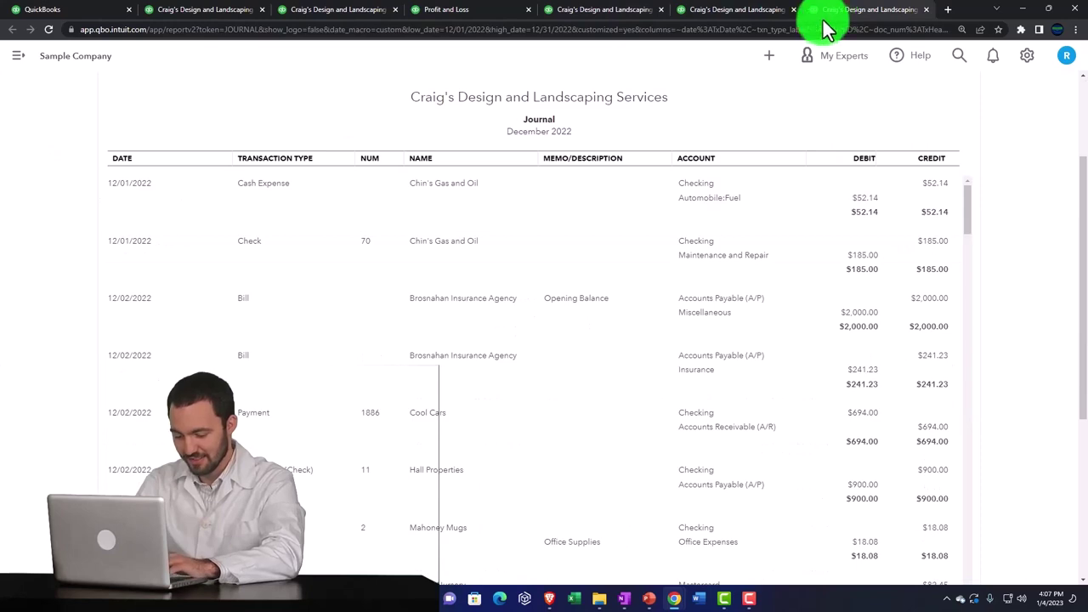
click(740, 11)
scroll(646, 294, down, 5)
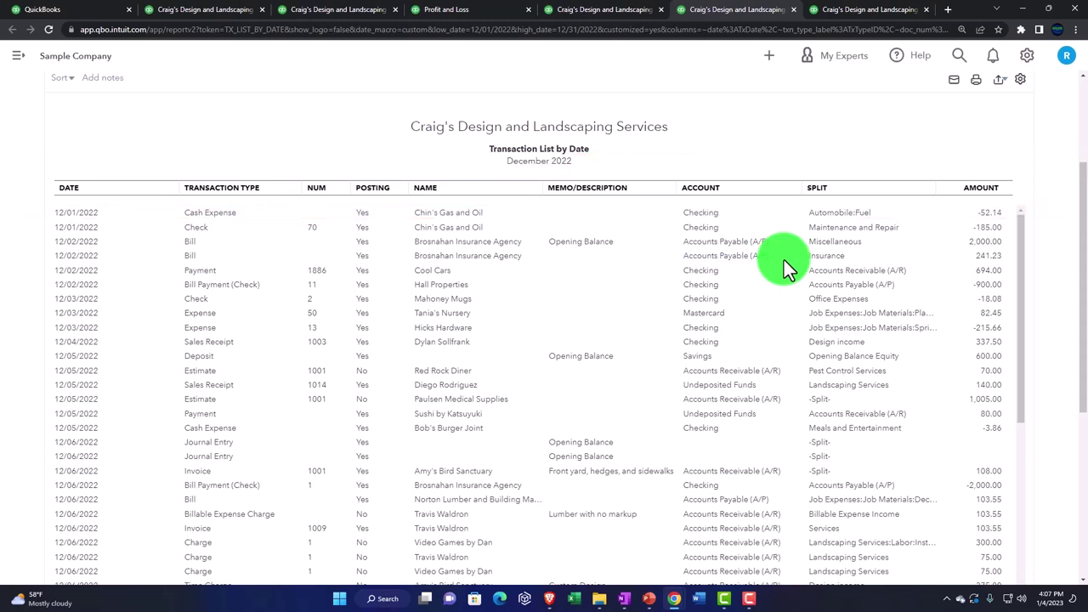
scroll(784, 266, down, 3)
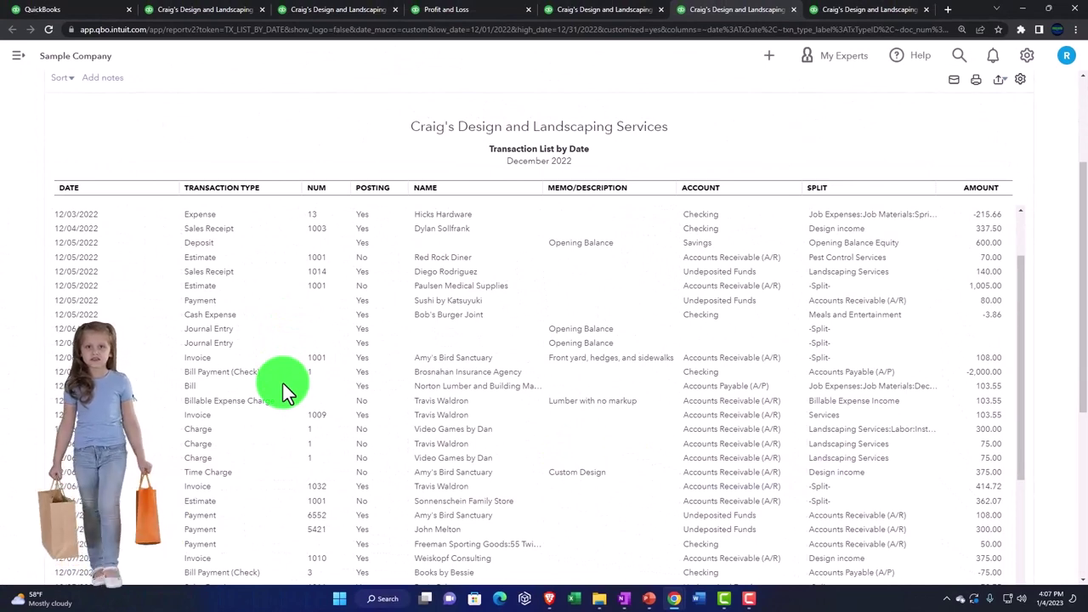
Show the December 2022 Journal and scroll through the 12/01–12/06 entries
click(833, 12)
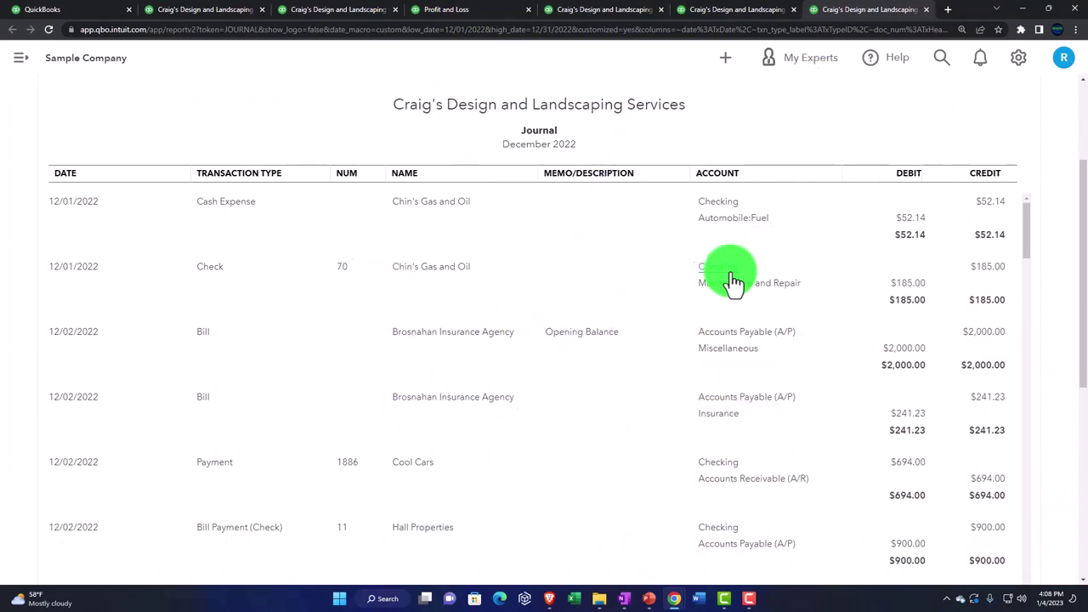
scroll(739, 411, down, 5)
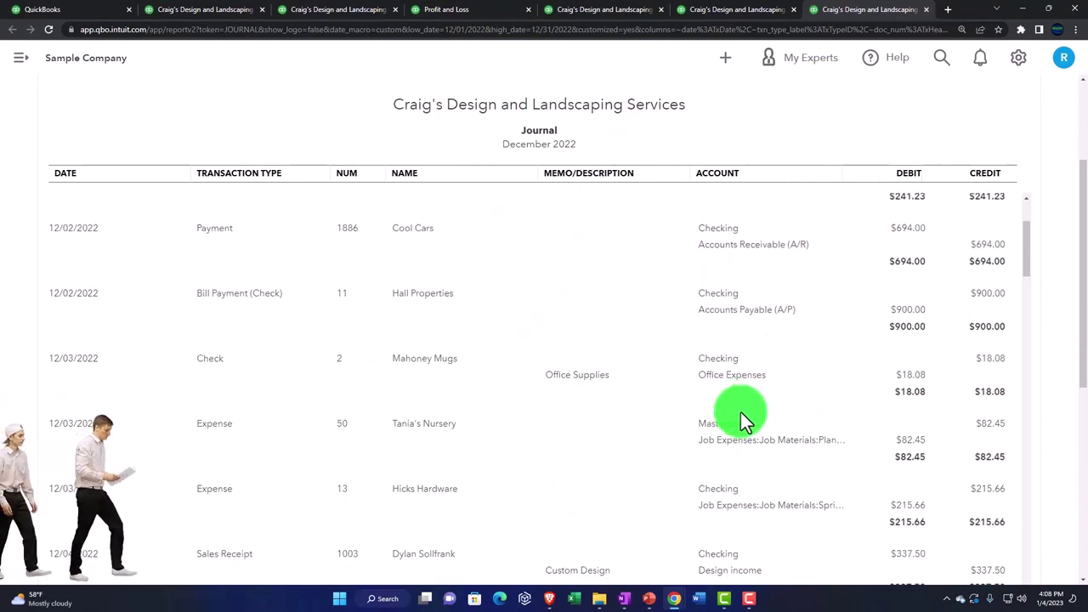
scroll(743, 412, down, 5)
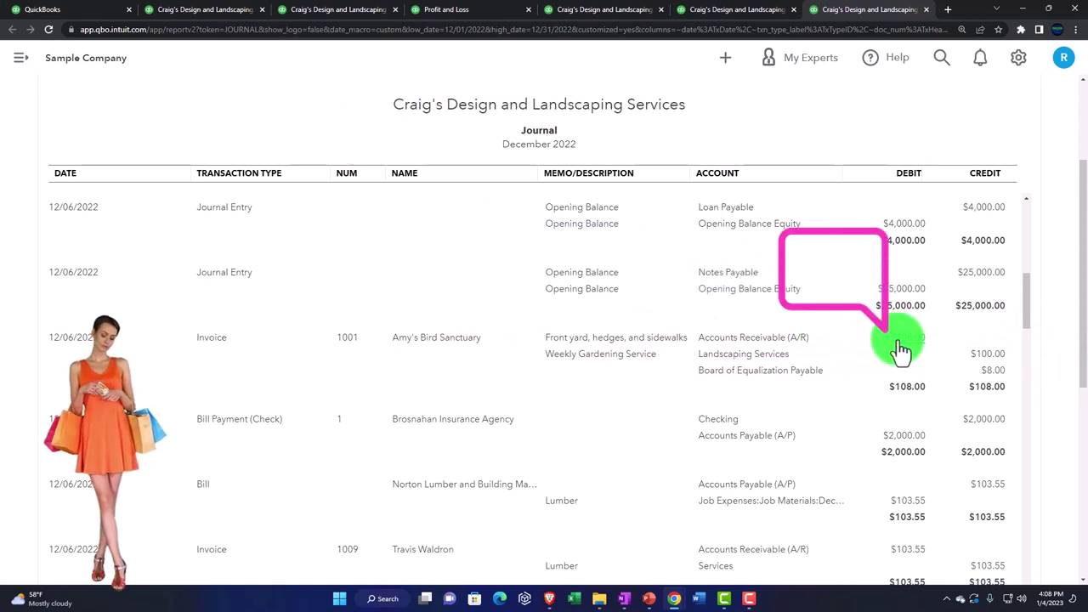
Drill into the Balance Sheet's Total Accounts Receivable, return to the summary, then reopen Transaction List by Date
click(208, 13)
scroll(572, 402, up, 1)
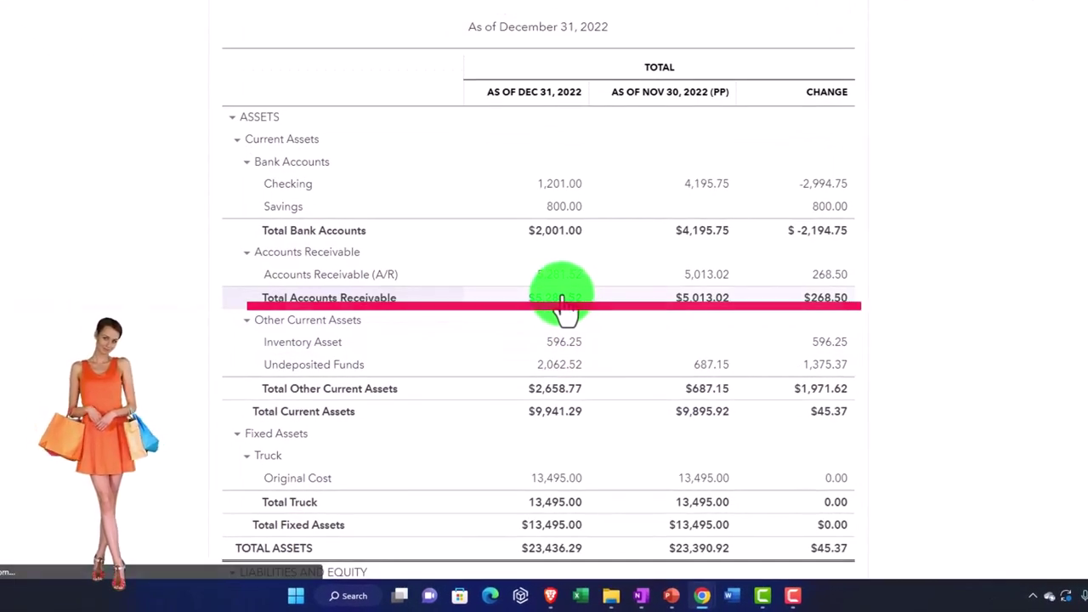
click(562, 299)
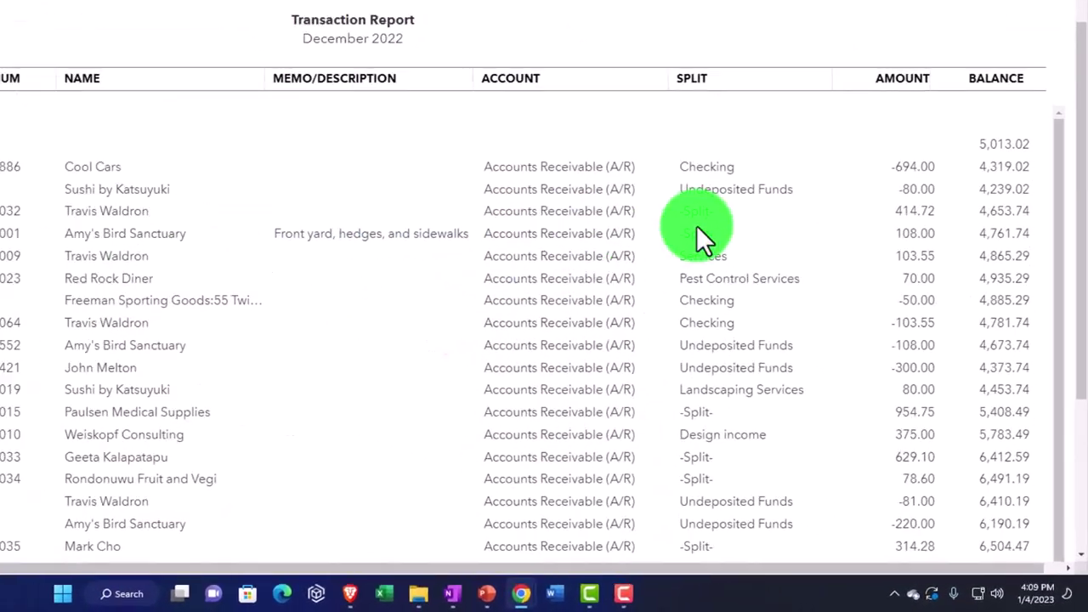
click(902, 210)
scroll(126, 376, up, 2)
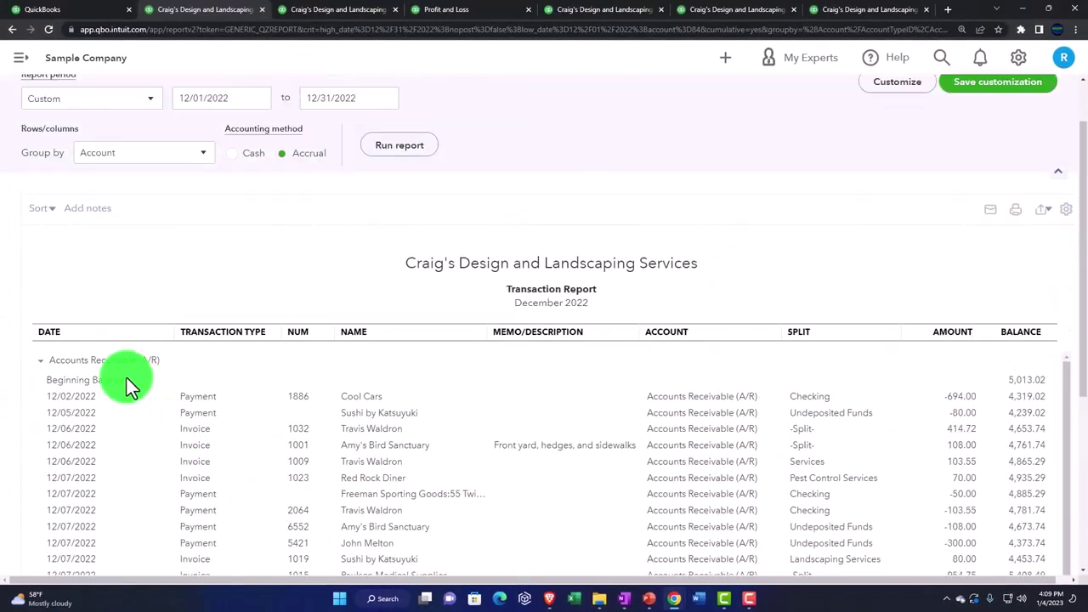
scroll(126, 377, up, 1)
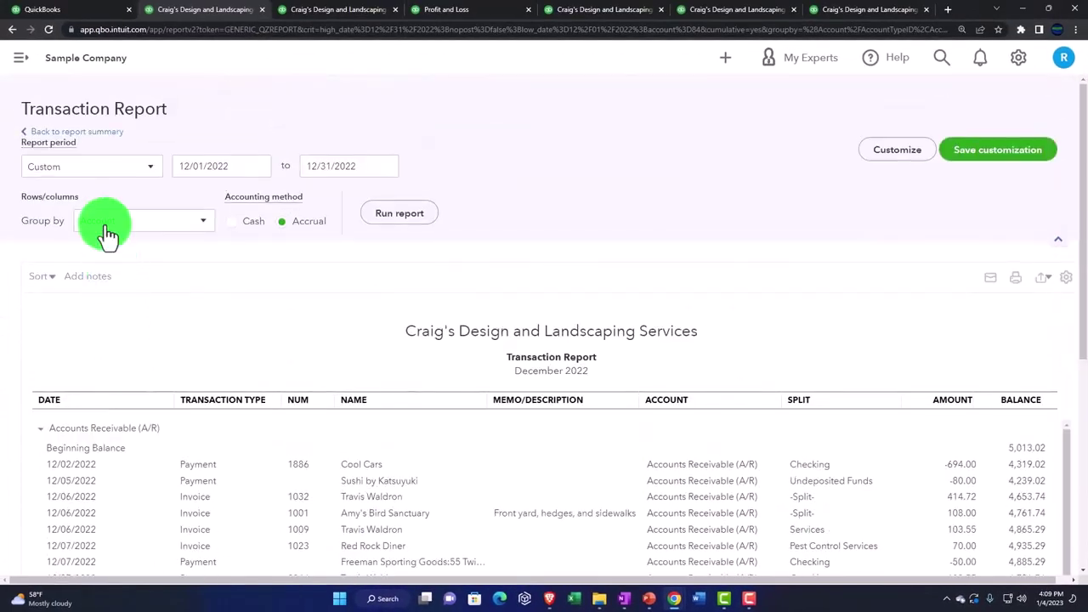
click(96, 143)
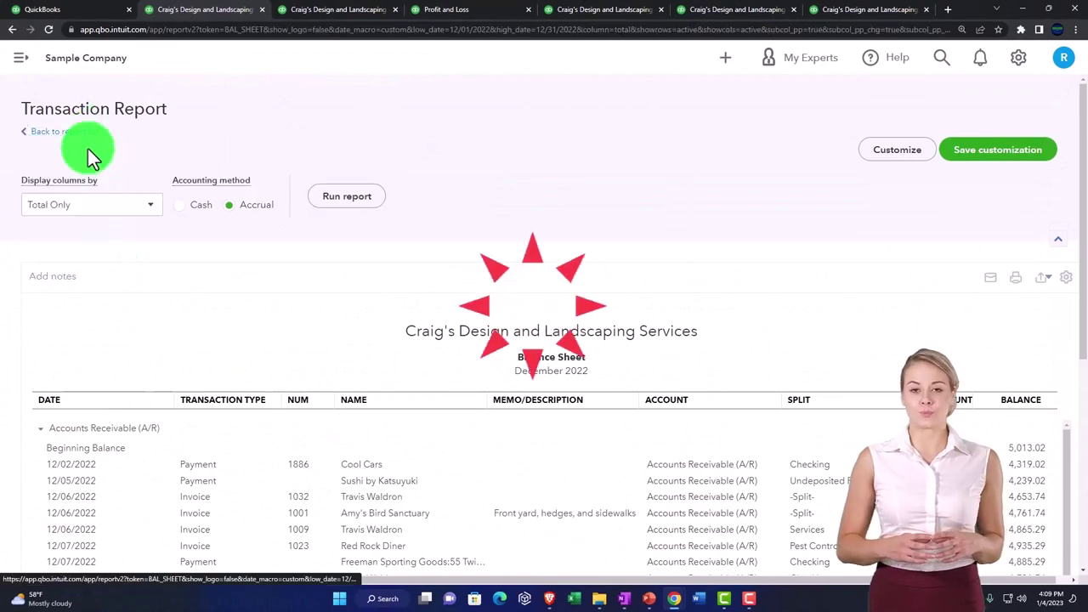
click(730, 10)
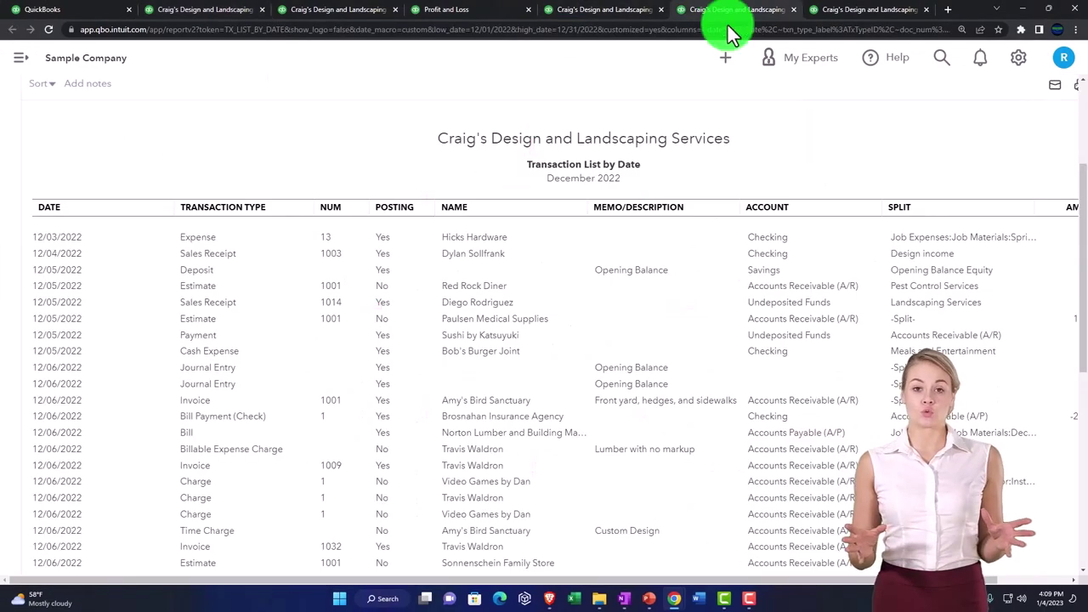
Scroll the December 2022 Journal down to its TOTAL row of $50,501.40 debits and credits
click(863, 12)
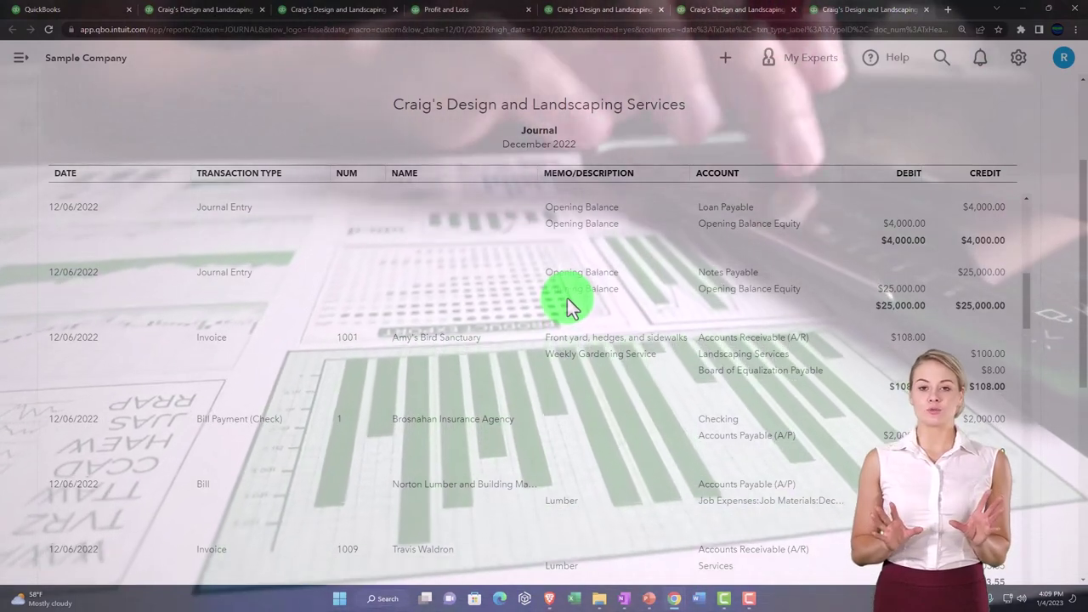
scroll(929, 314, down, 5)
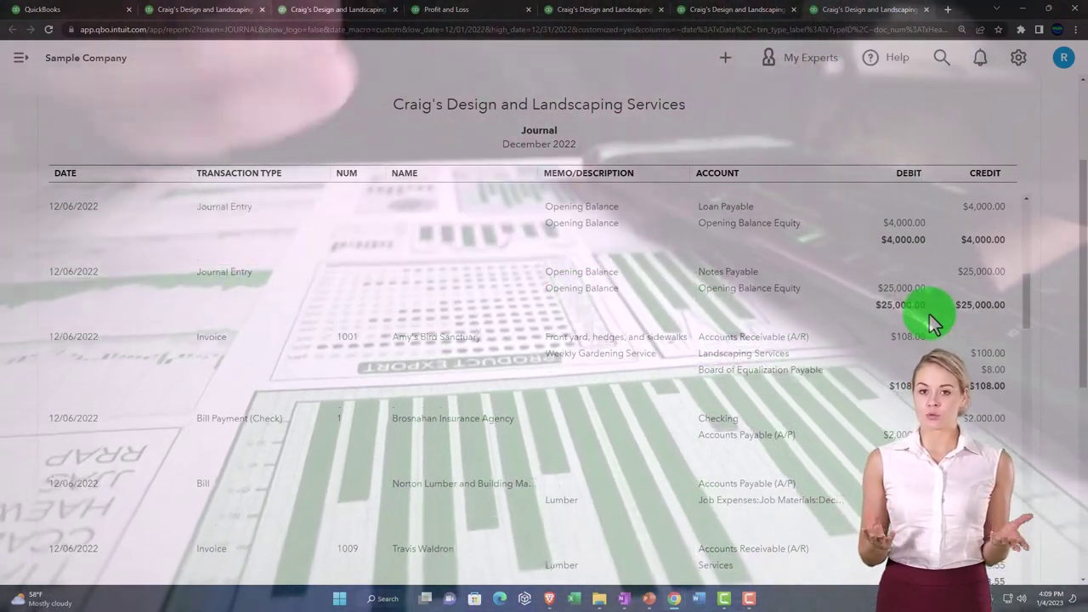
scroll(929, 314, down, 1)
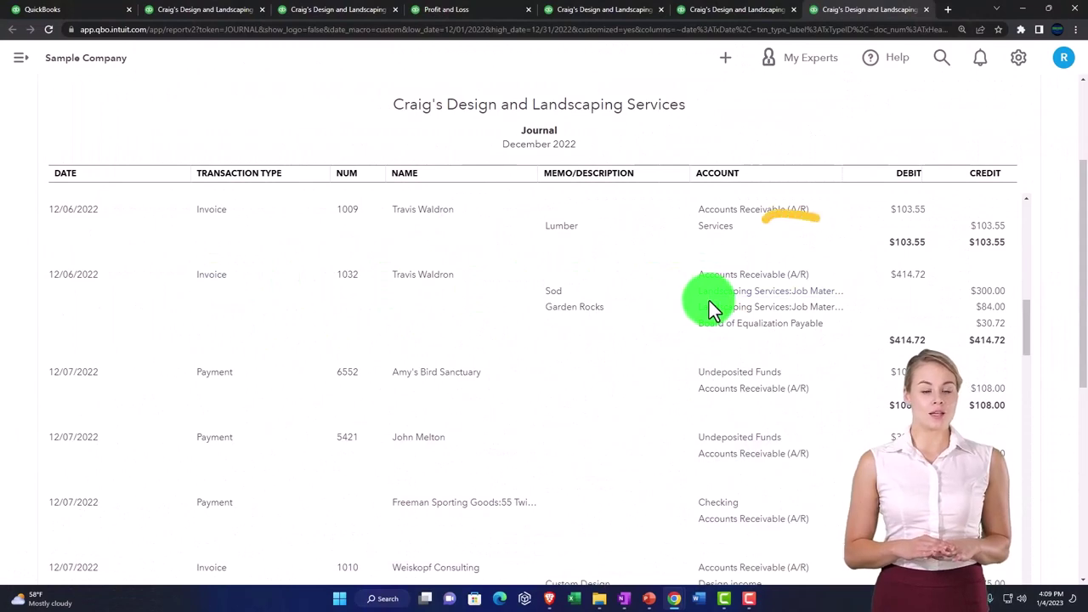
scroll(709, 301, down, 3)
scroll(709, 301, down, 8)
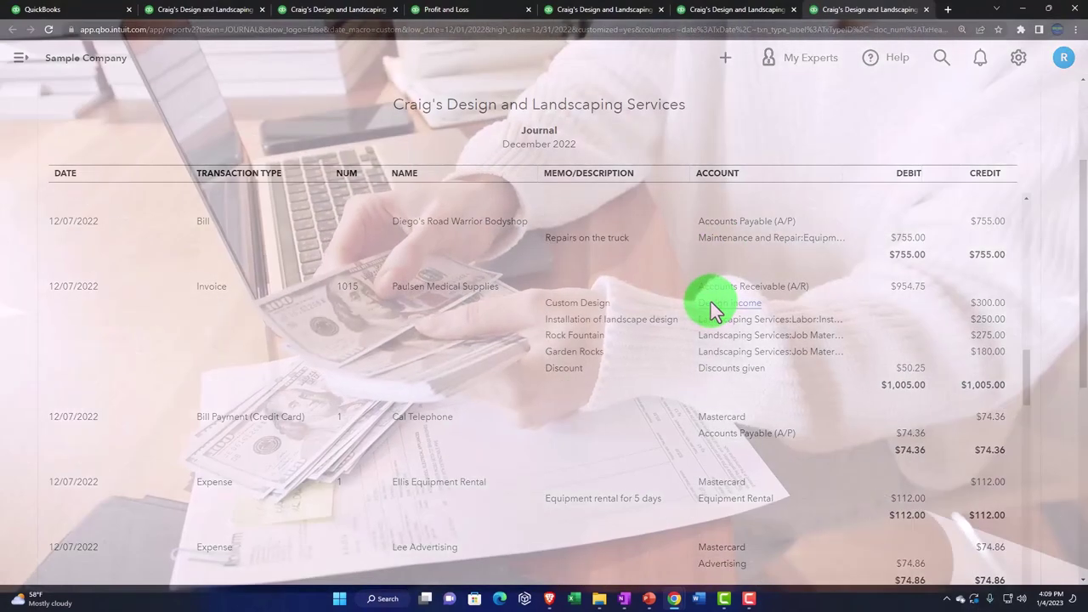
scroll(711, 302, down, 1)
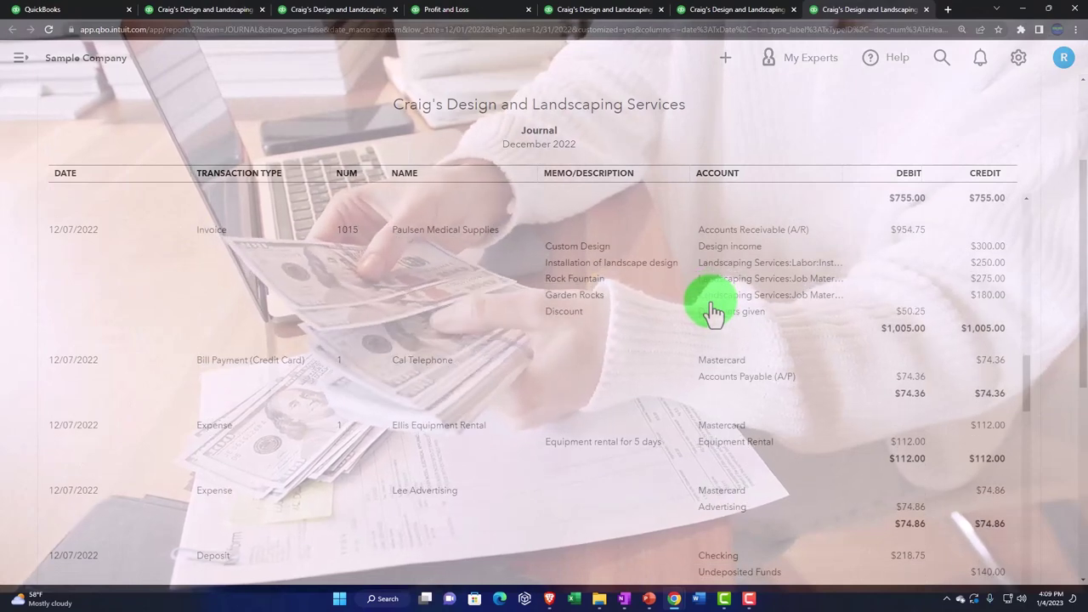
scroll(735, 302, down, 6)
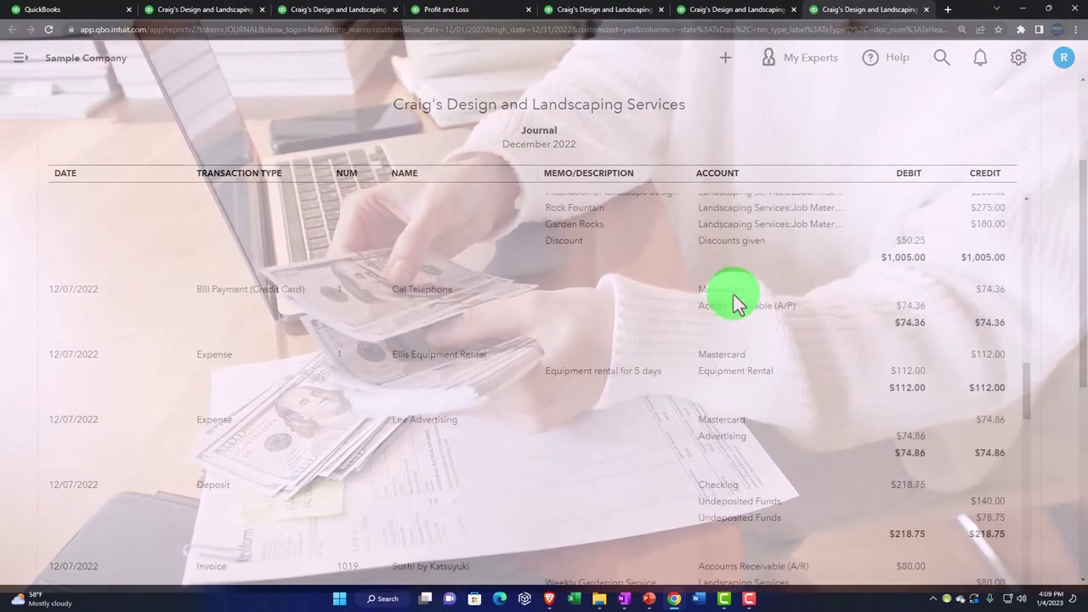
scroll(735, 302, down, 8)
scroll(735, 302, down, 3)
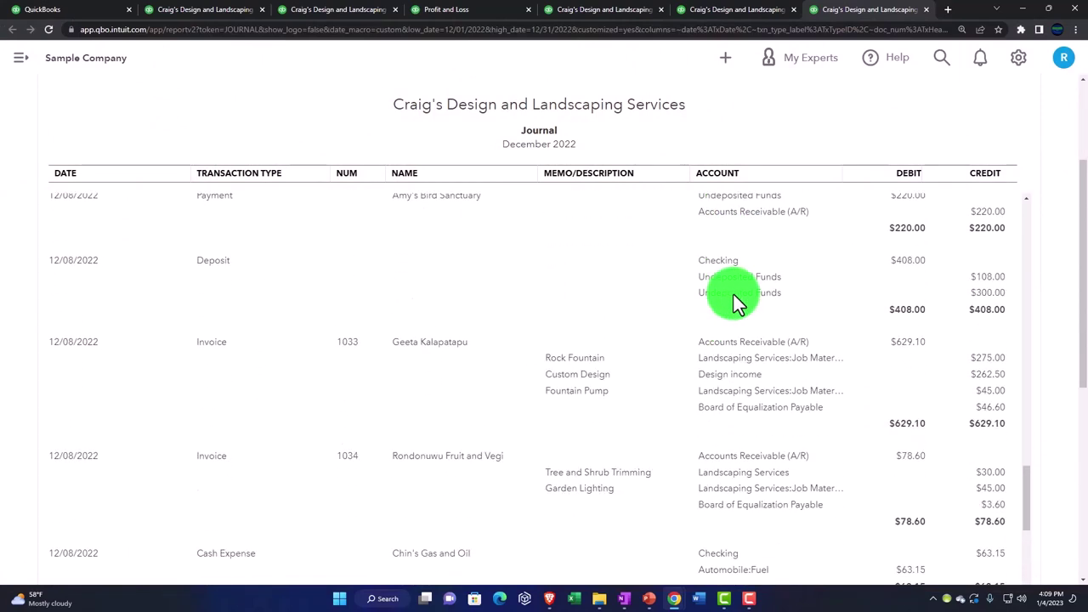
scroll(735, 302, down, 7)
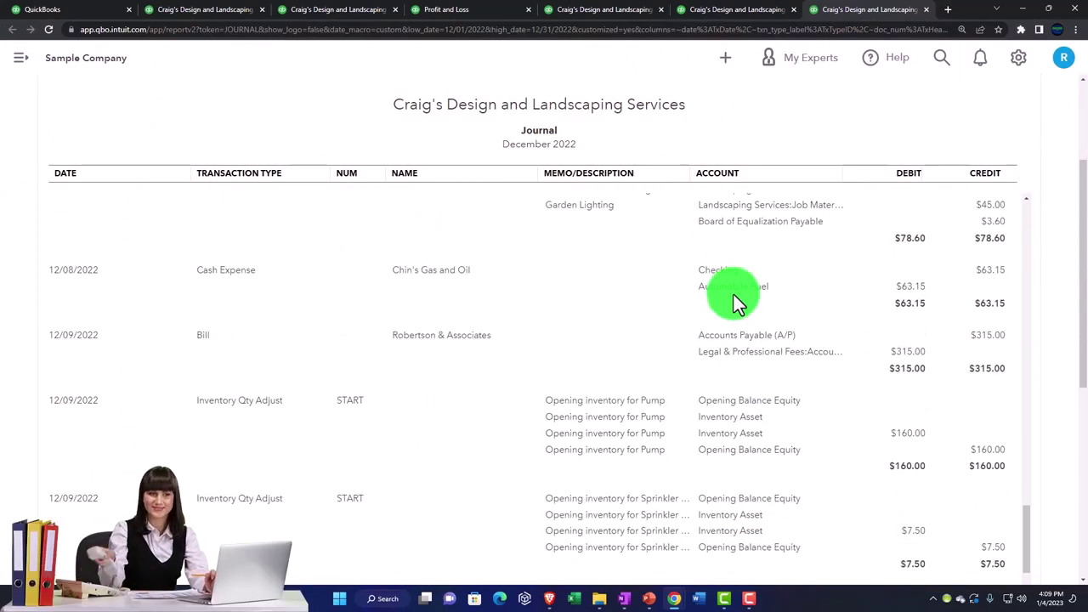
scroll(733, 295, down, 9)
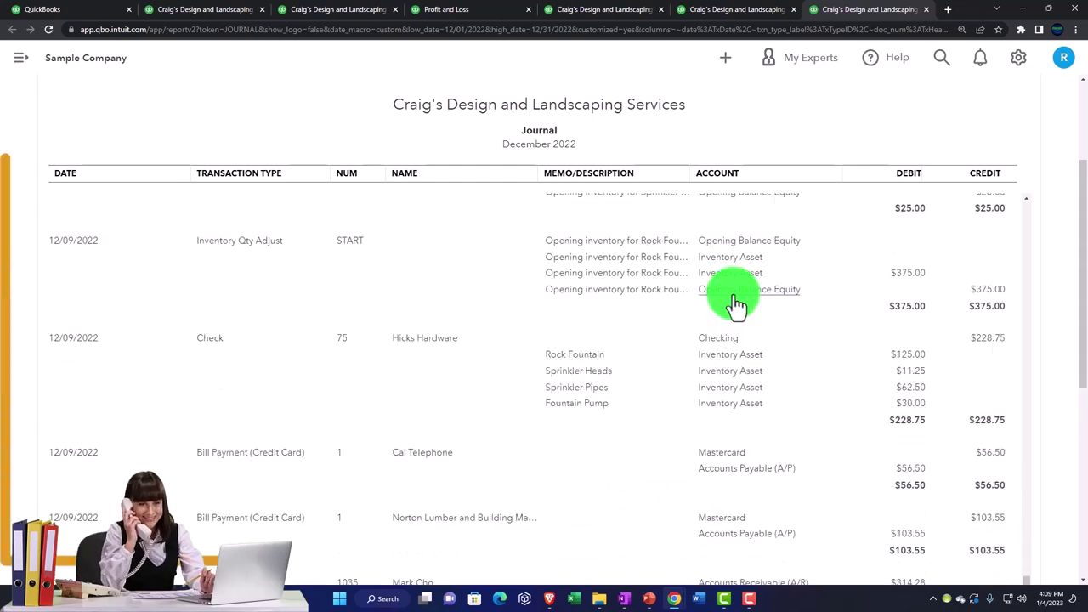
scroll(733, 295, down, 4)
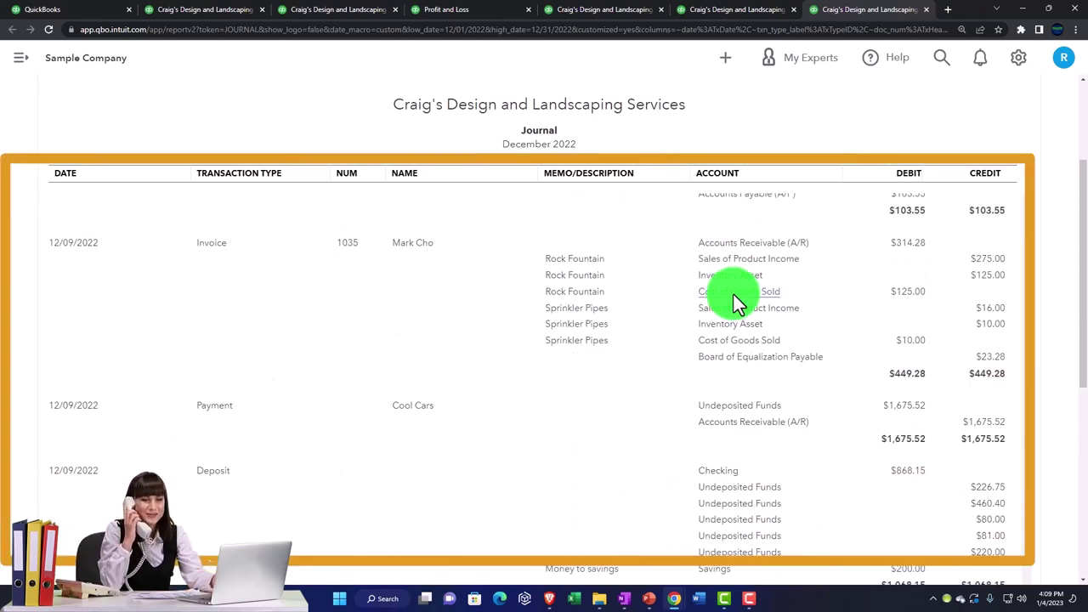
scroll(733, 294, down, 2)
scroll(733, 293, down, 2)
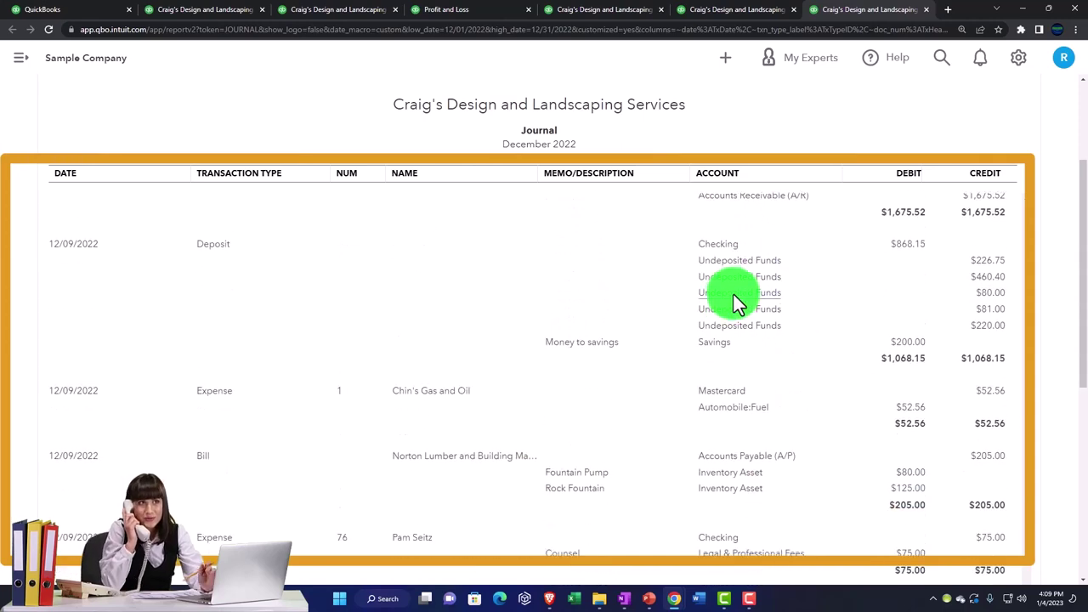
scroll(733, 293, down, 6)
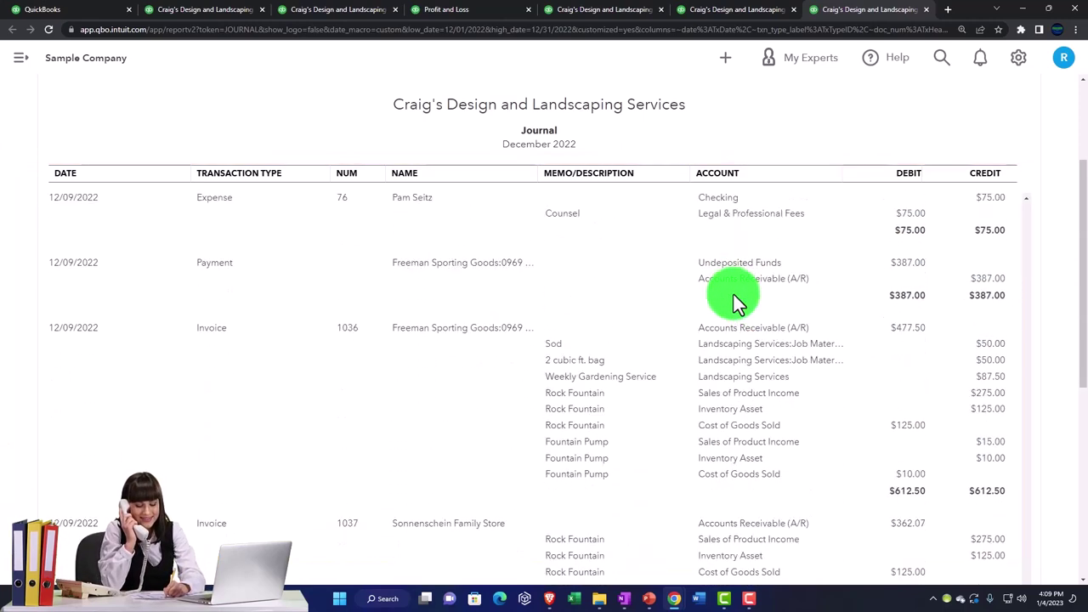
scroll(733, 293, down, 2)
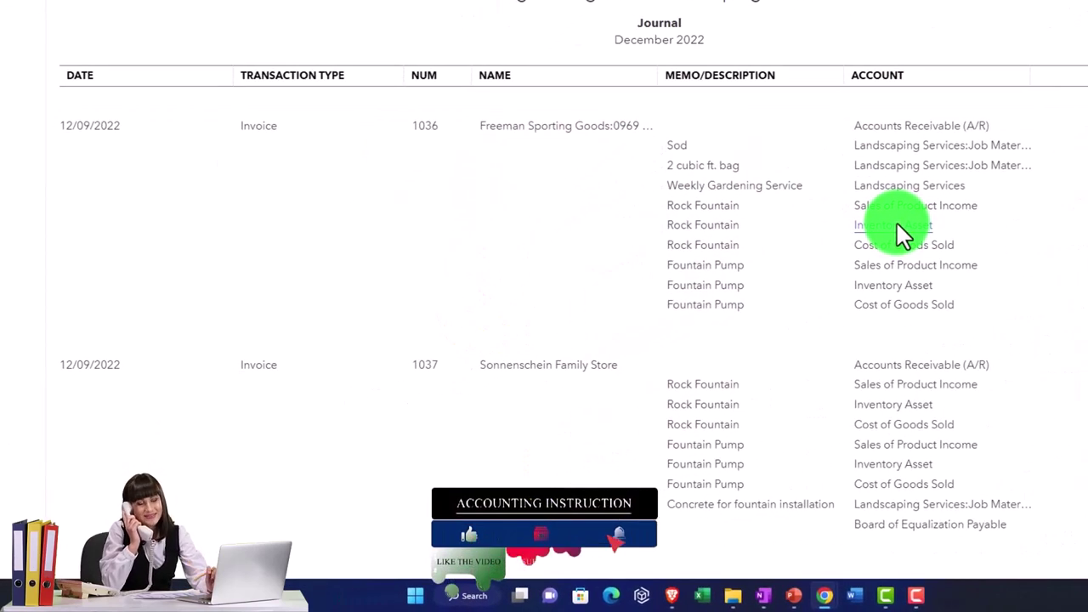
scroll(896, 221, down, 2)
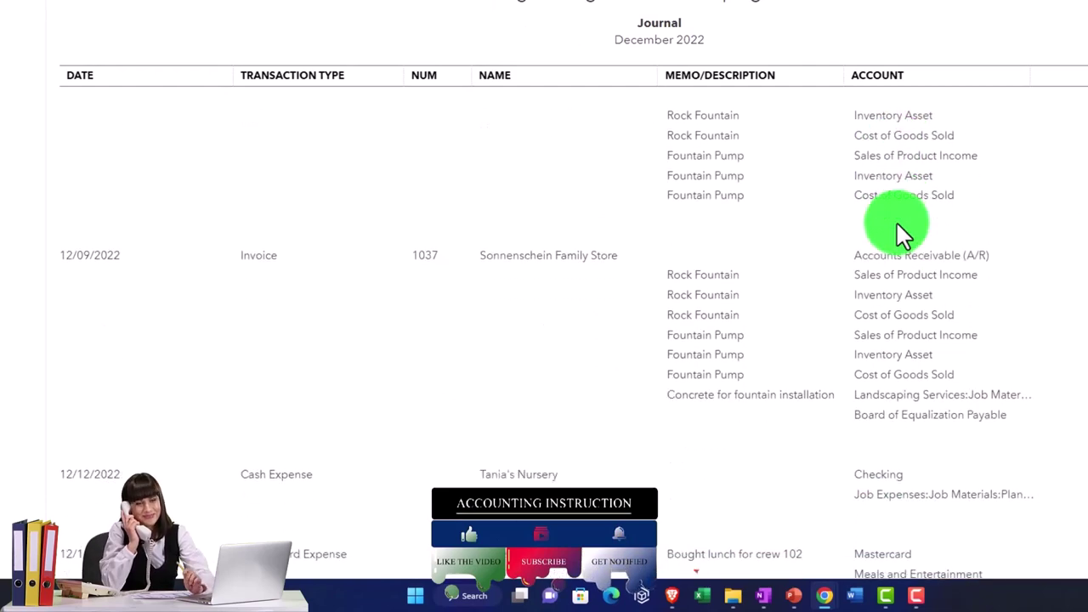
scroll(897, 221, down, 3)
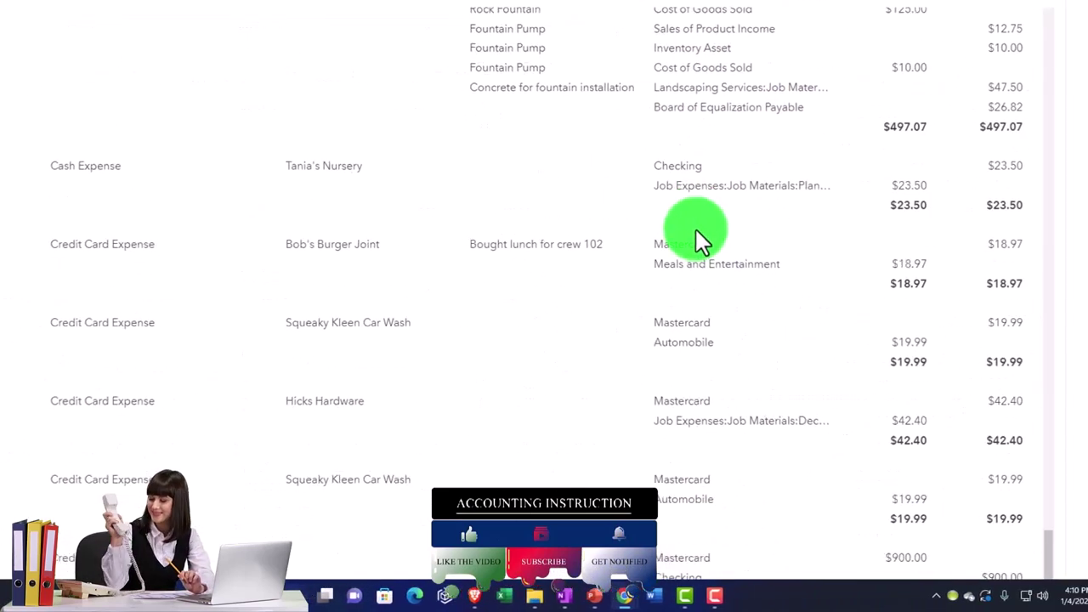
scroll(662, 231, down, 2)
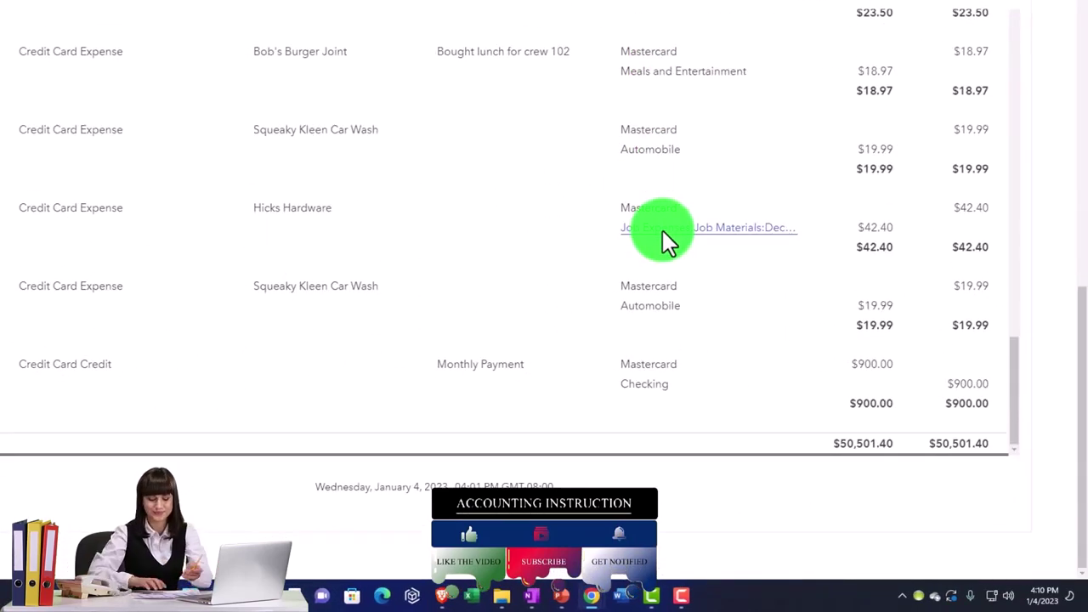